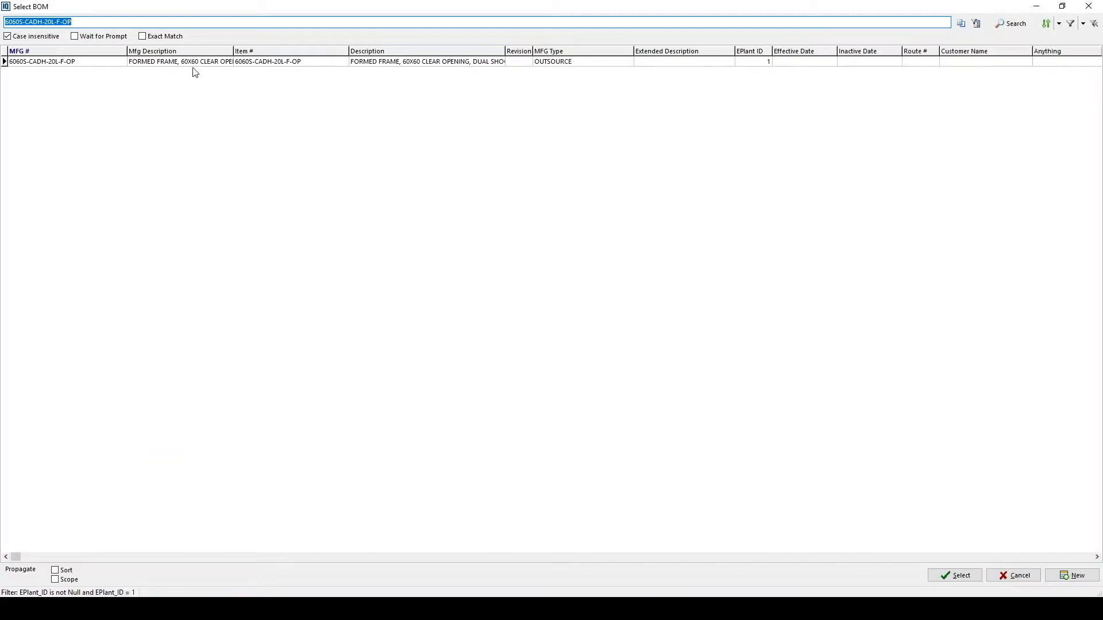
Step: Review the general details and attached component of outsource BOM 6060S-CADH-20L-F-OP and save the BOM changes
double_click(195, 62)
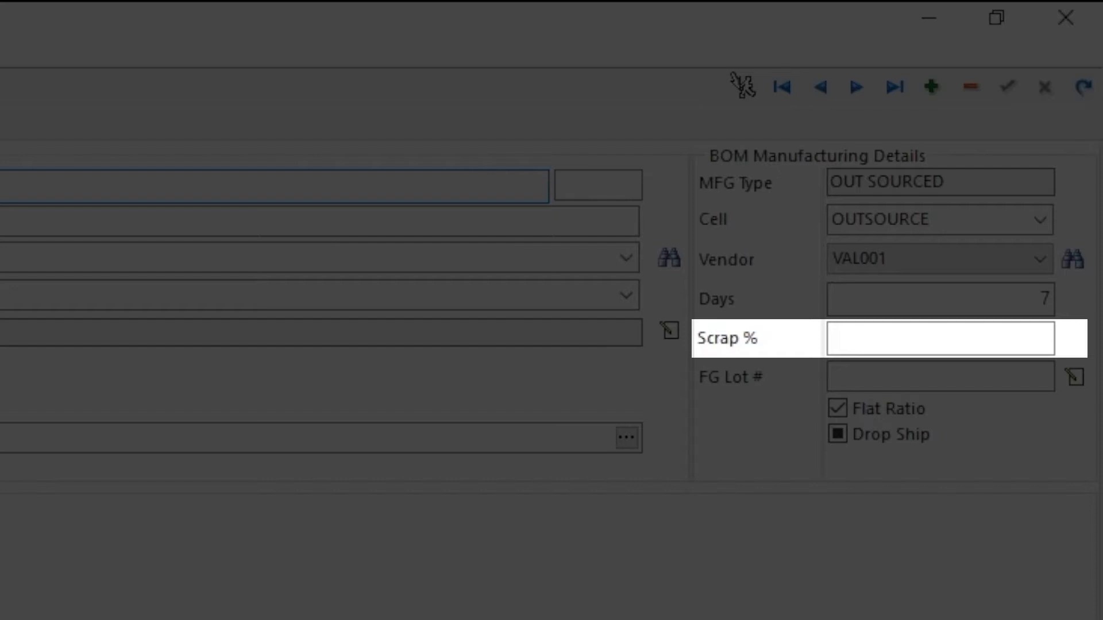
click(940, 299)
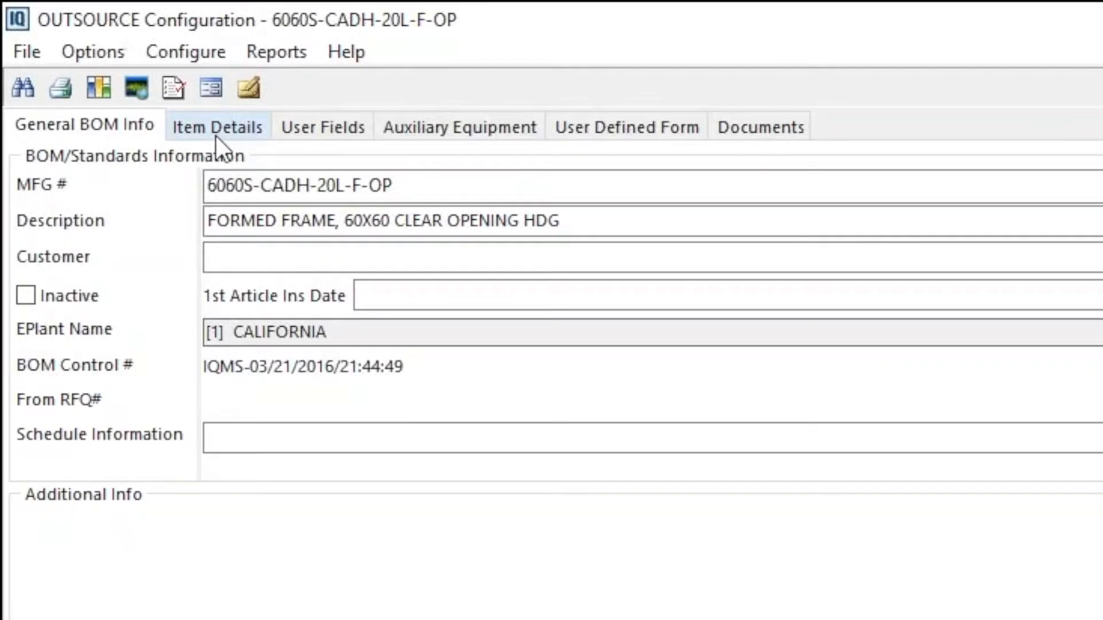
click(215, 133)
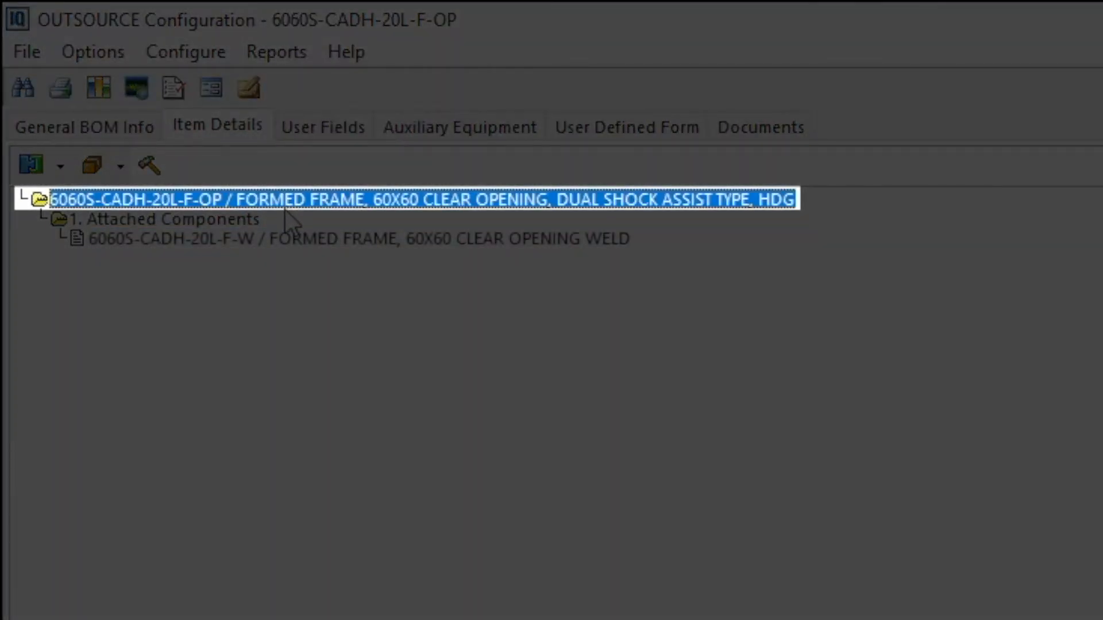
click(257, 246)
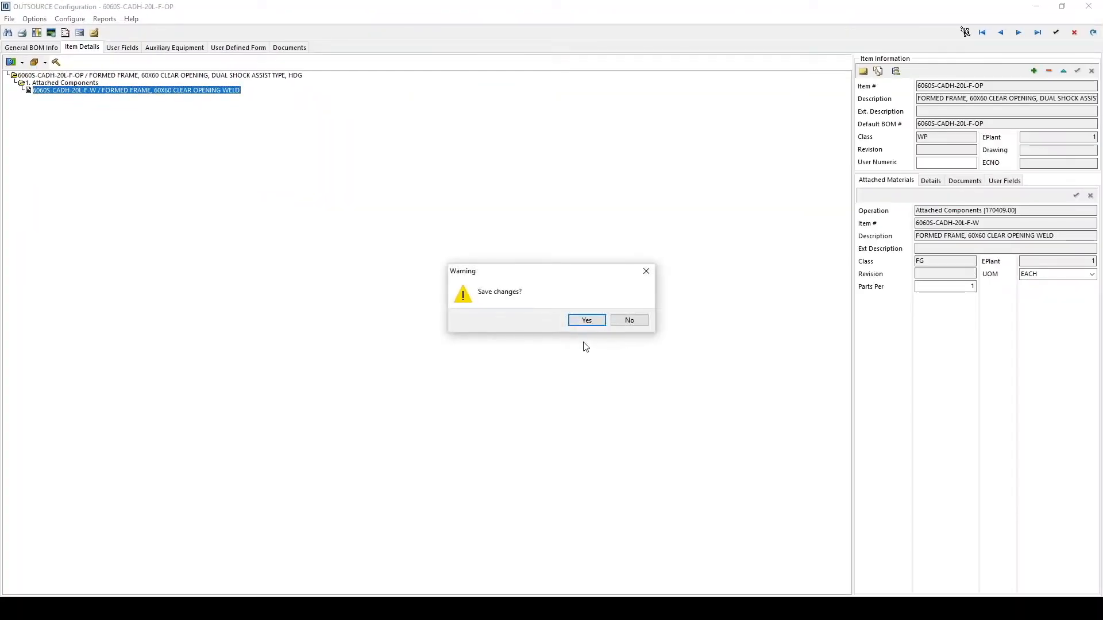
click(601, 322)
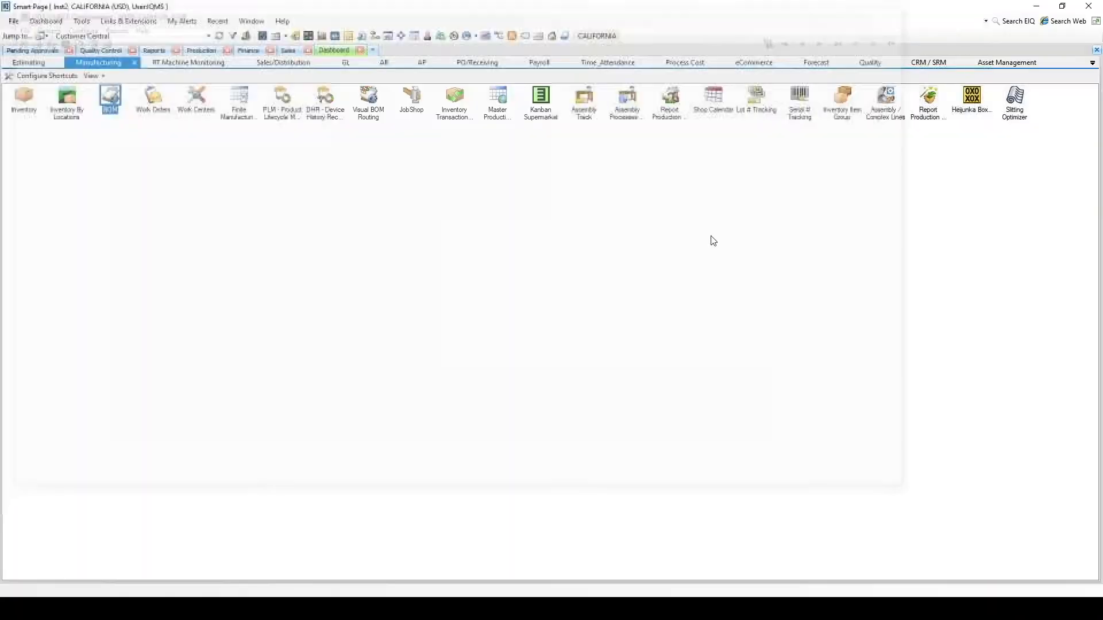
Step: Run the outsource setup wizard in Outsource Central and pick BOM 6060S-CADH-20L-F-OP
click(563, 74)
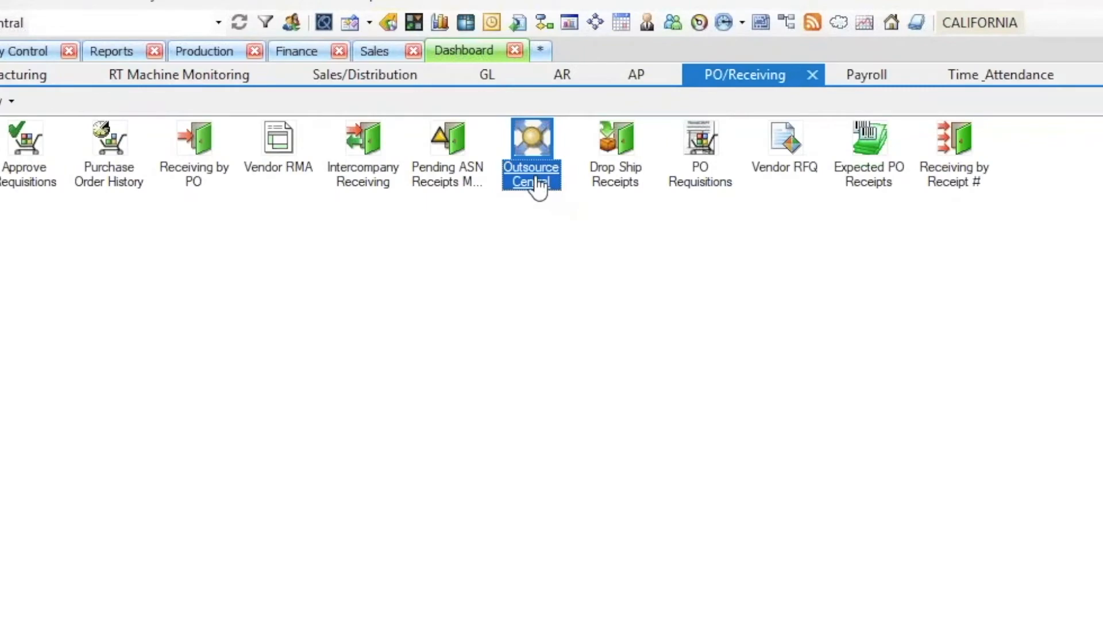
double_click(539, 186)
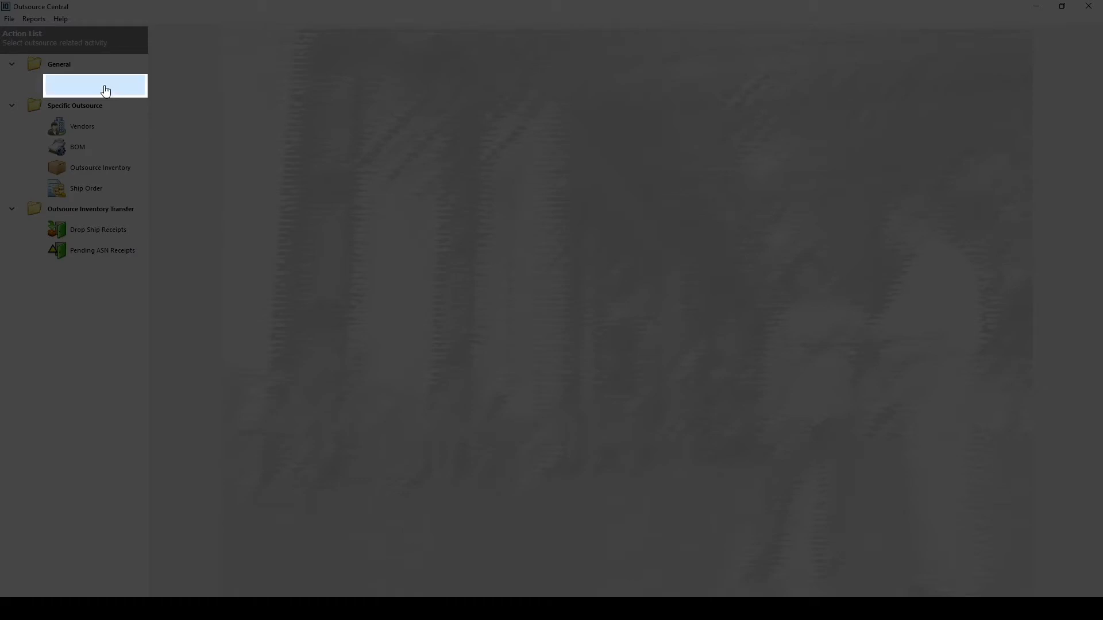
click(106, 90)
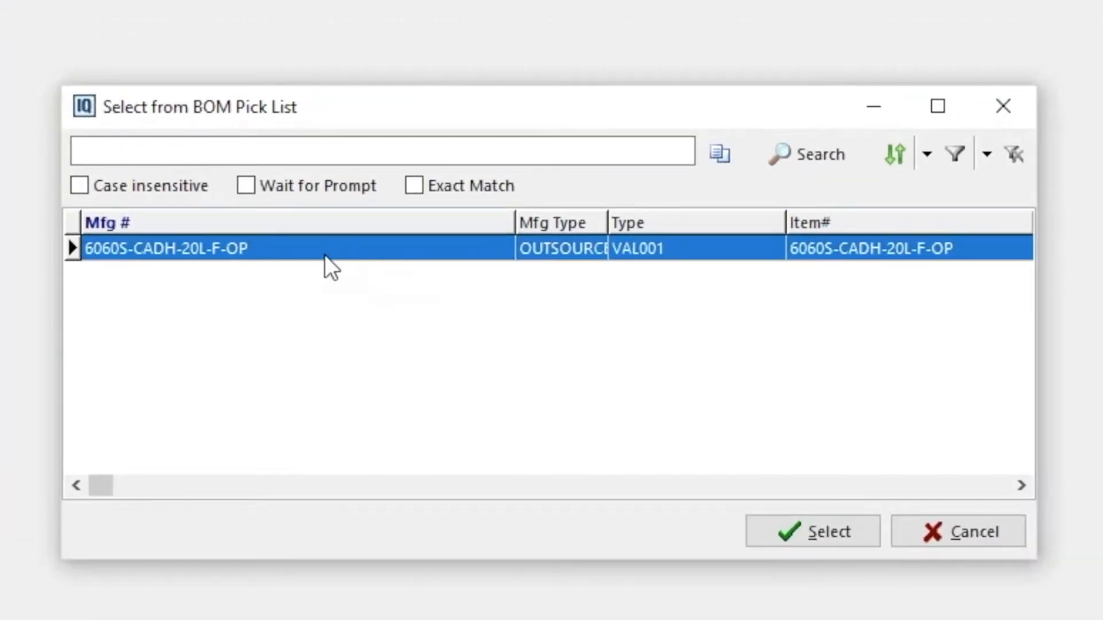
click(842, 524)
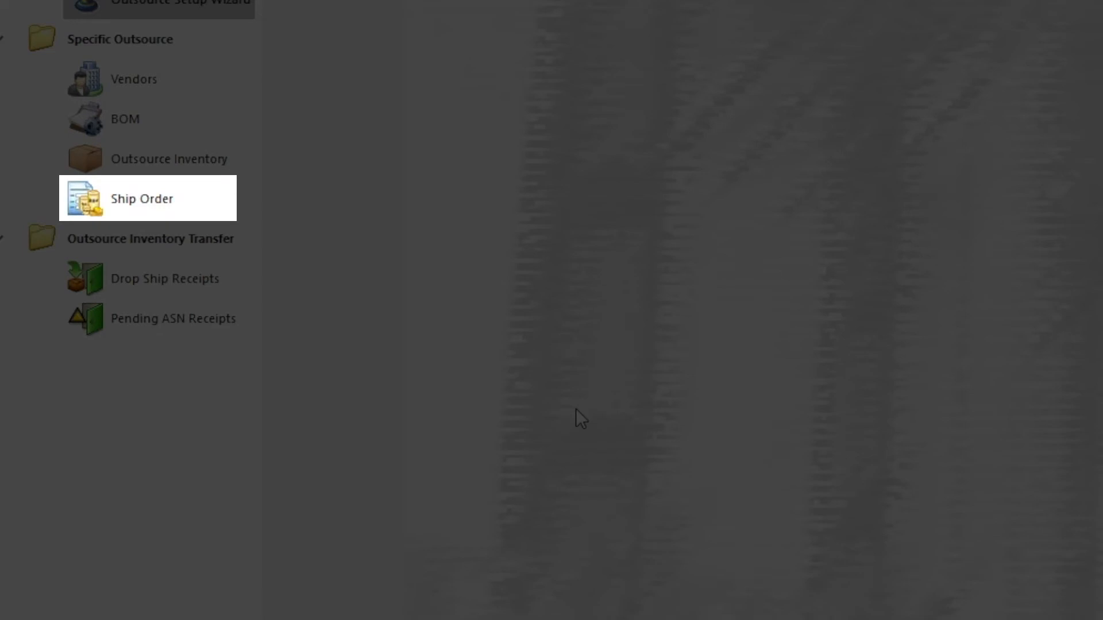
Step: Open VALMONT's ship order from its 6060S-CADH-20L-F-W line with quantity 2 and select that item line in the order
click(142, 199)
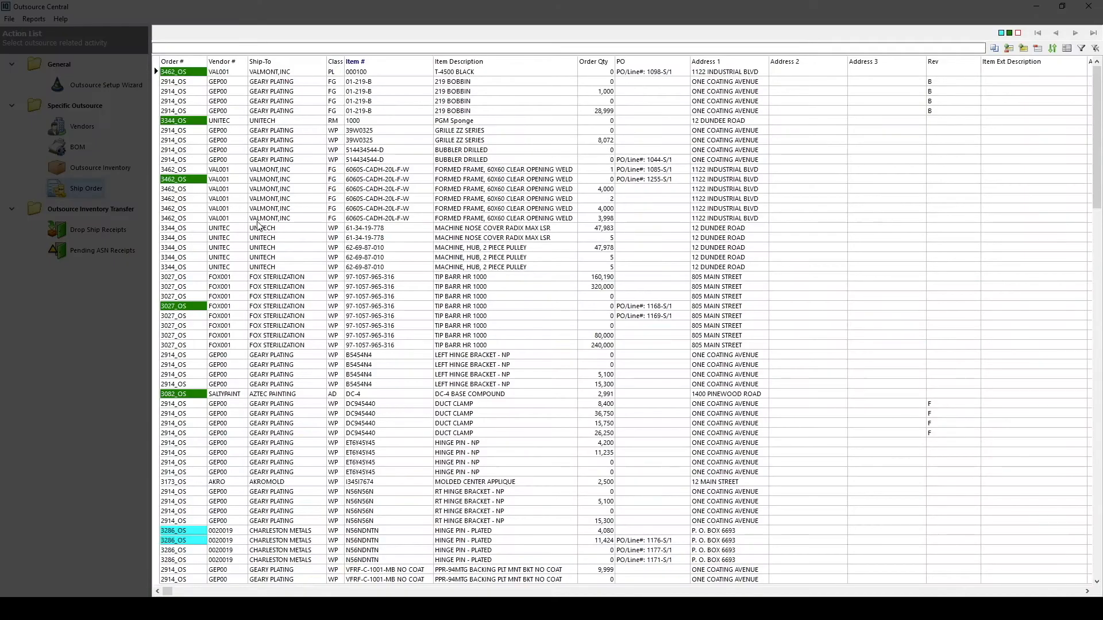
click(374, 199)
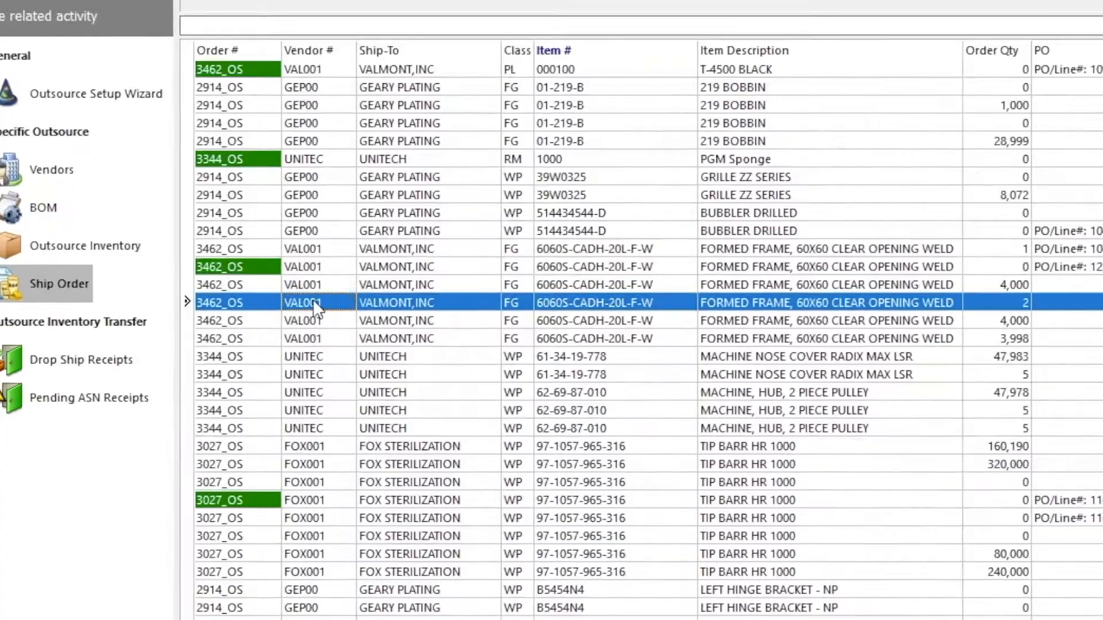
right_click(234, 199)
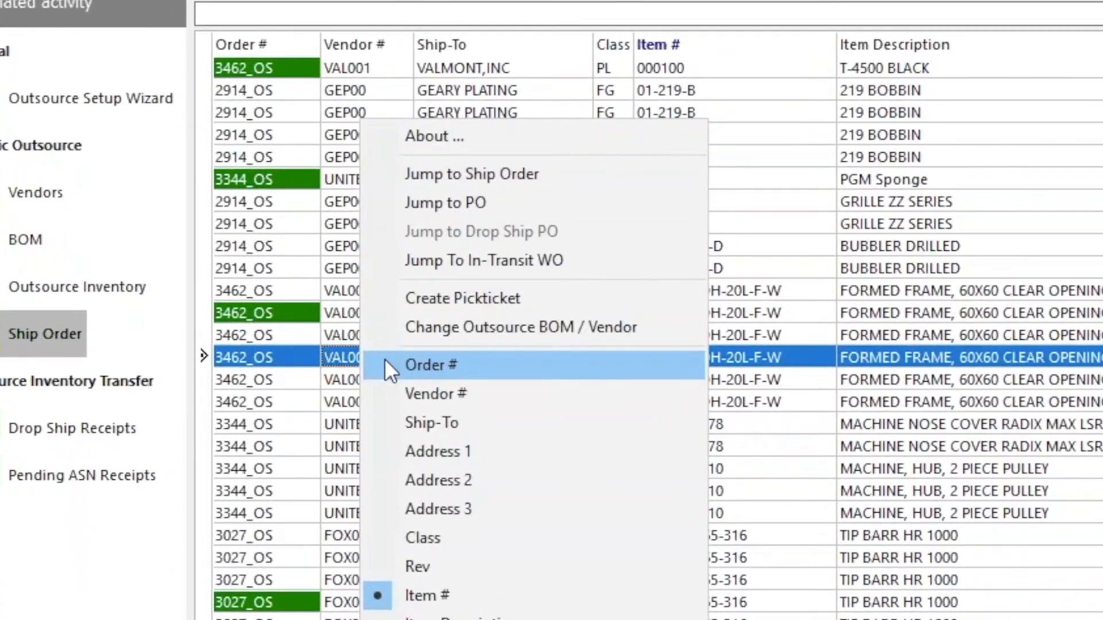
click(494, 170)
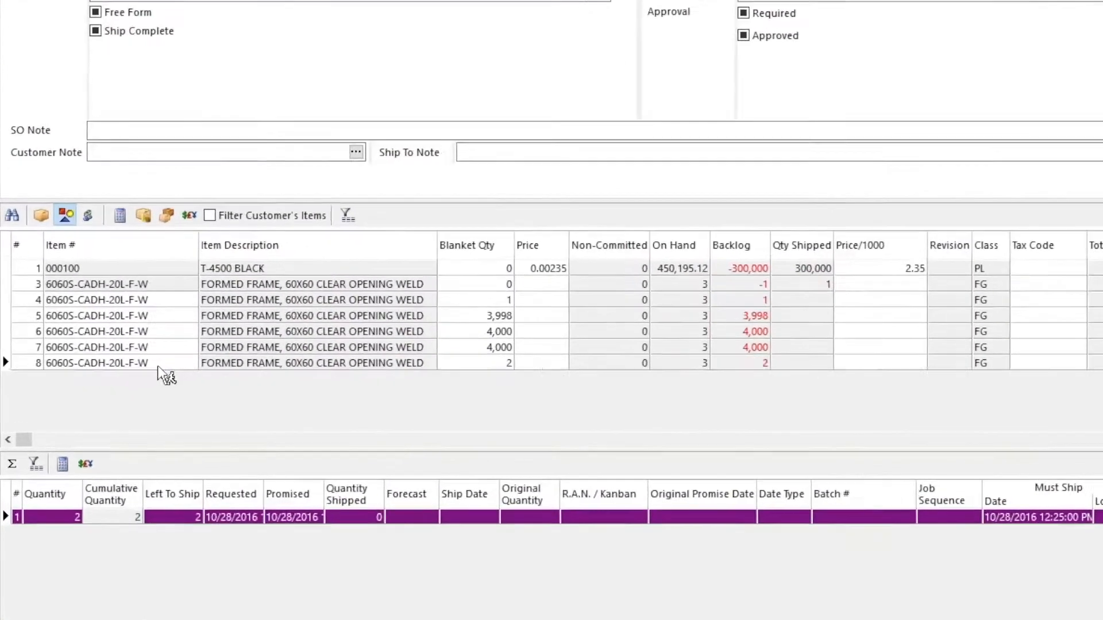
click(173, 391)
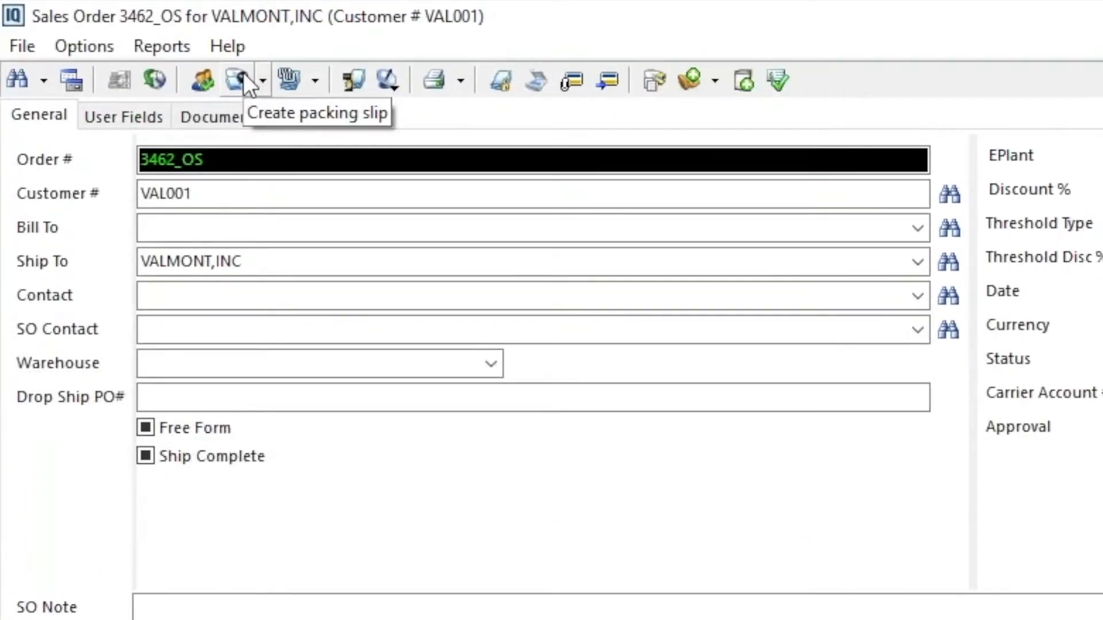
Step: Create a packing slip from the ship order containing the 6060S-CADH-20L-F-W release of quantity 2
click(244, 74)
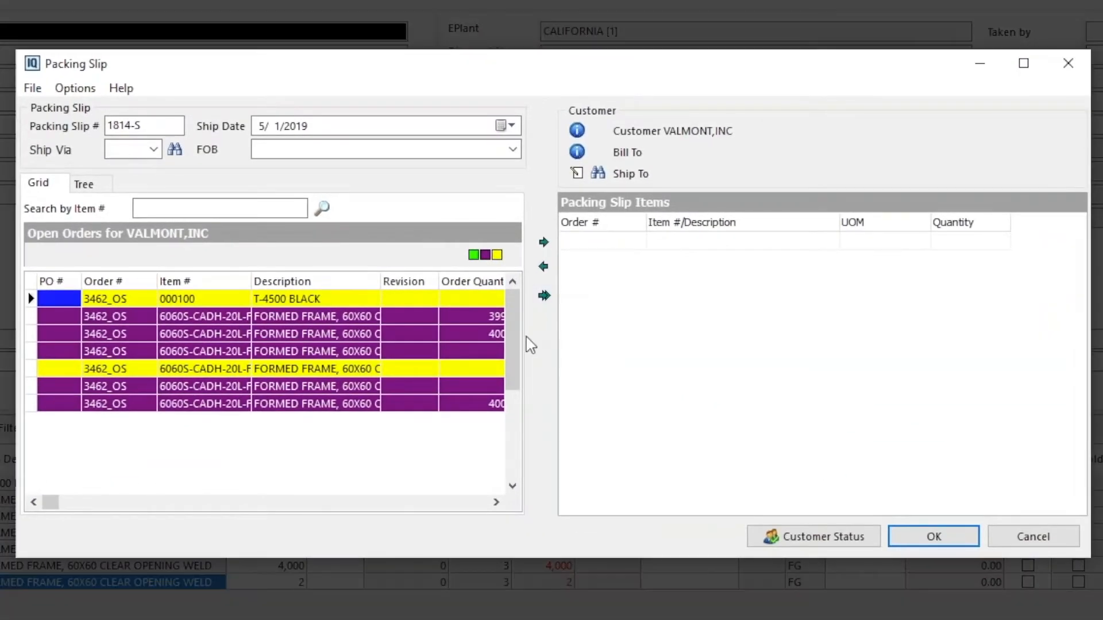
drag(530, 342, 666, 339)
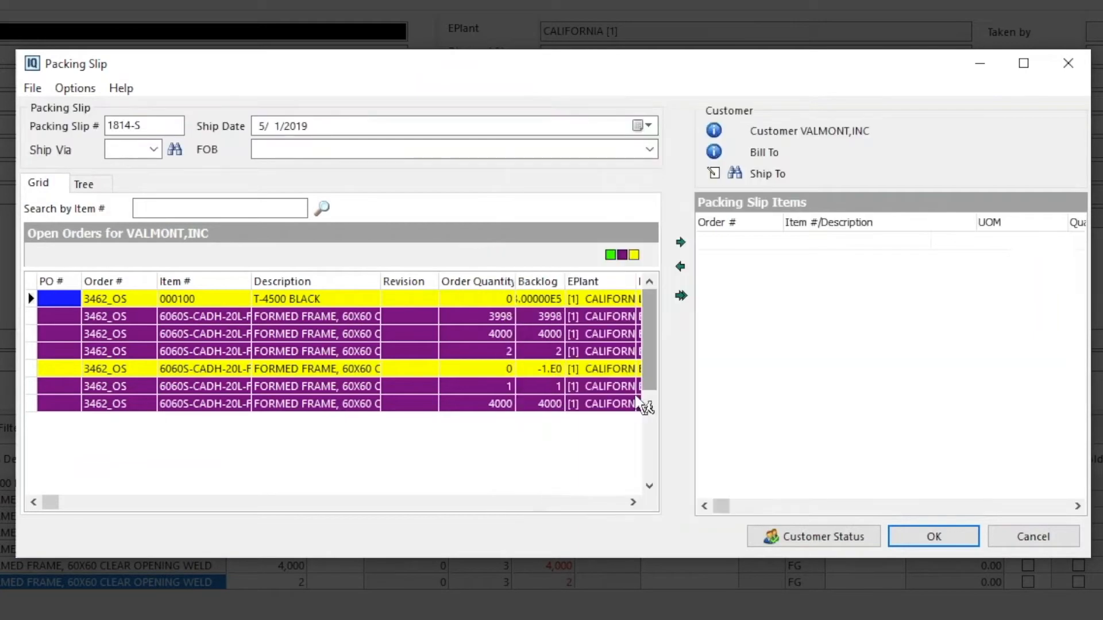
click(500, 351)
click(681, 243)
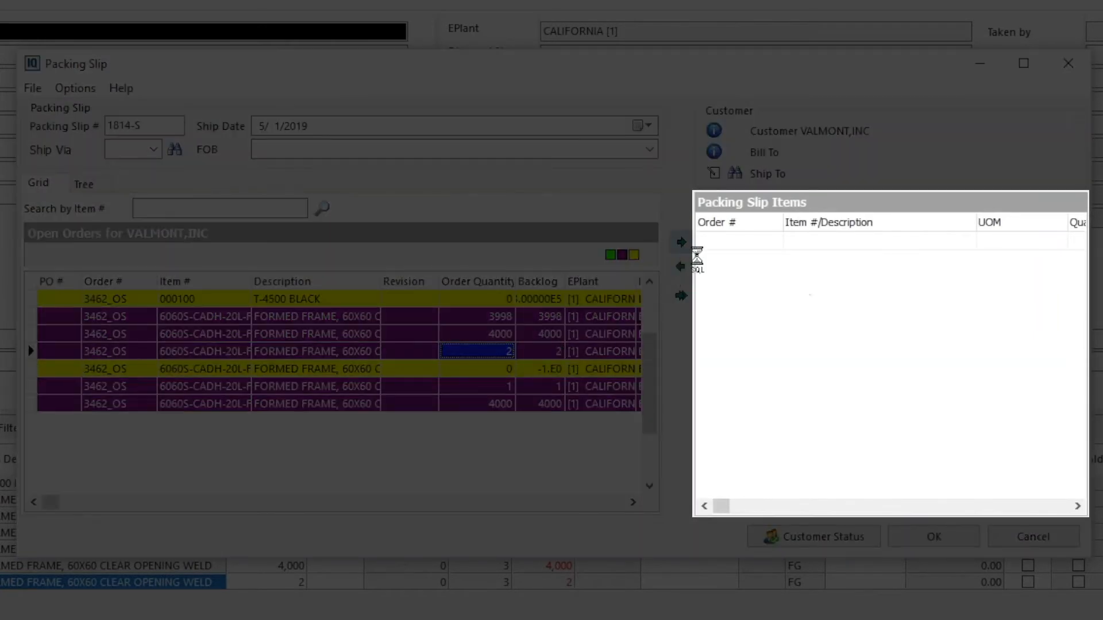
click(941, 534)
click(748, 458)
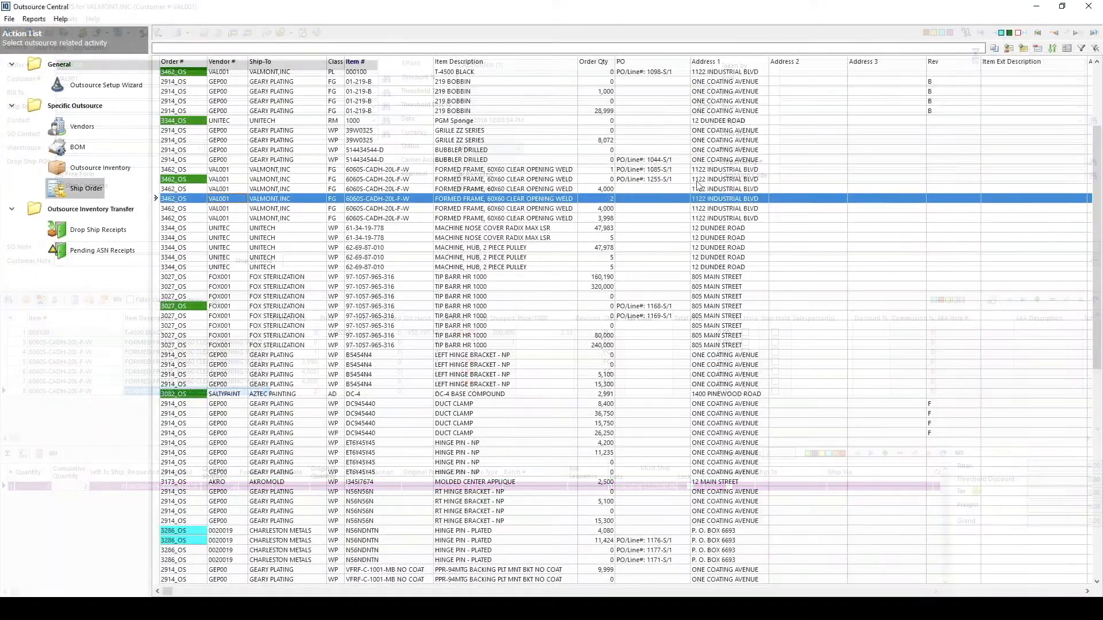
Step: Link the quantity 2 line of 6060S-CADH-20L-F-W in the ship order list to a new purchase order
click(685, 198)
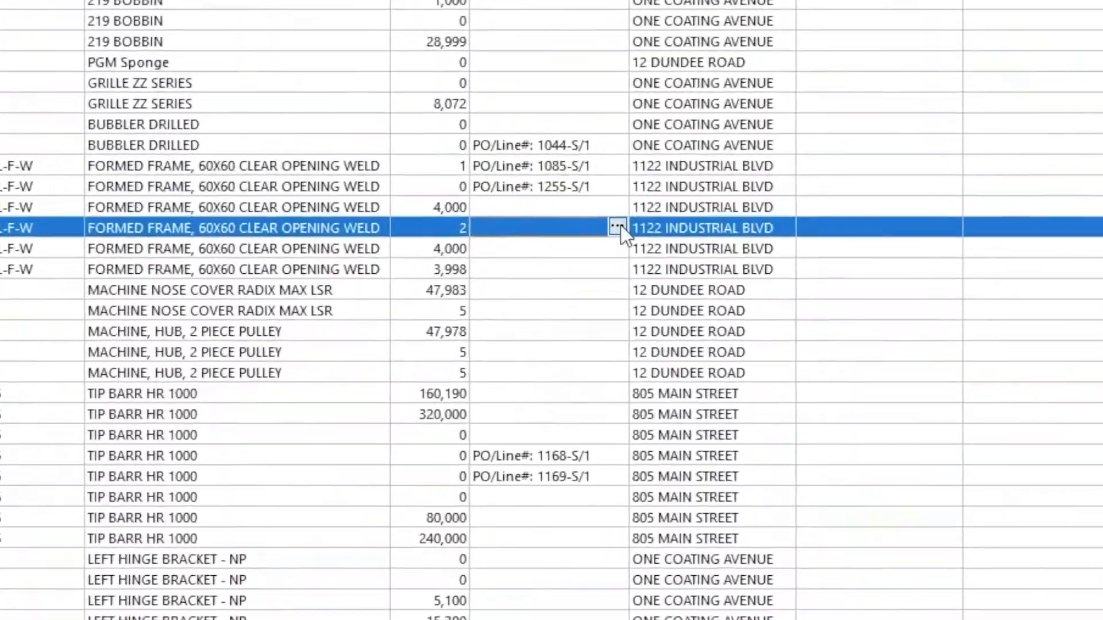
click(684, 199)
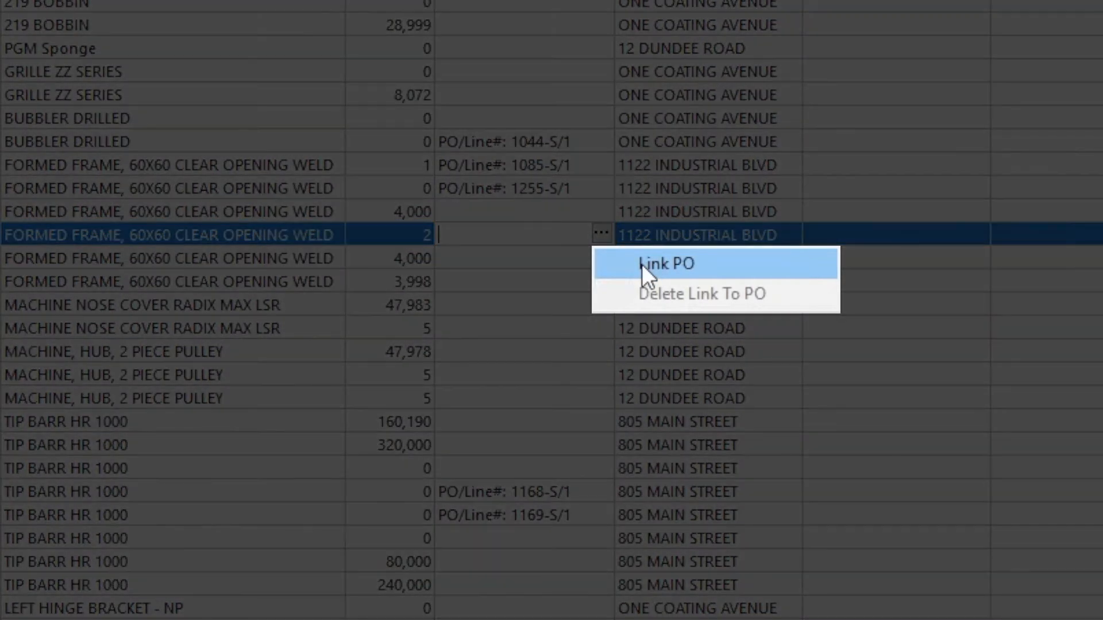
click(642, 265)
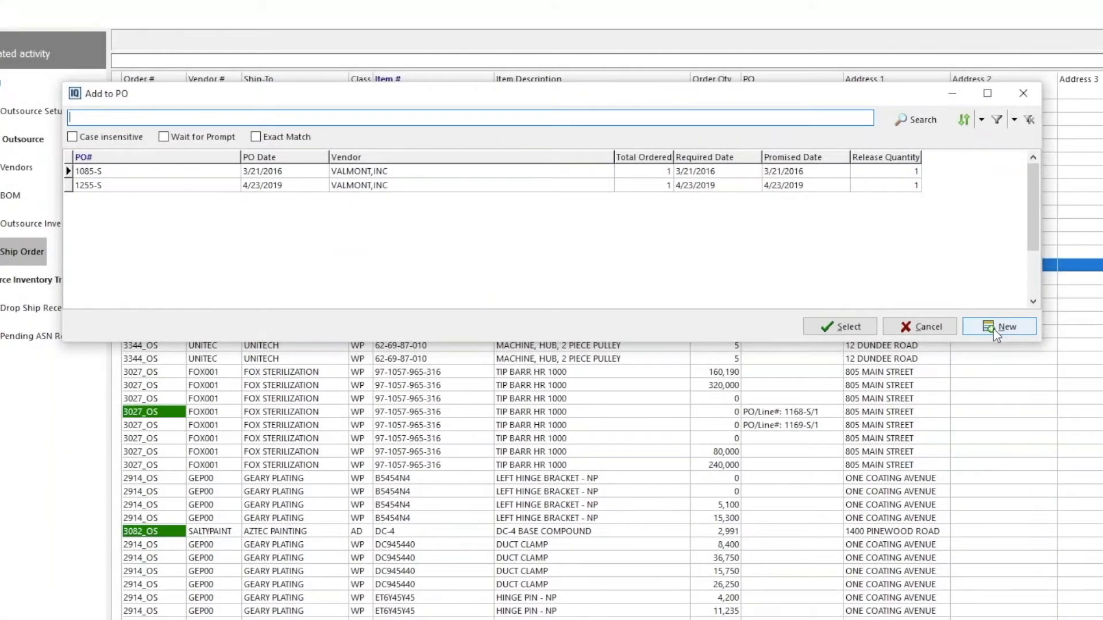
click(1000, 327)
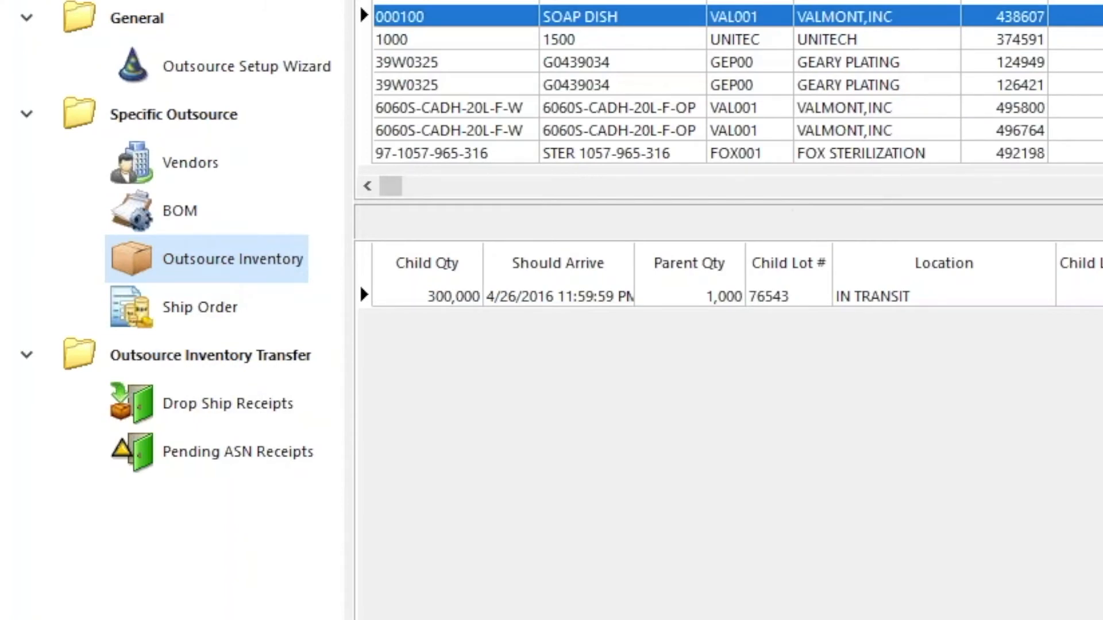
Step: Open the child inventory from the quantity 2 outsource inventory record of 6060S-CADH-20L-F-W and examine its in-transit quantity, date and vendor
click(1098, 132)
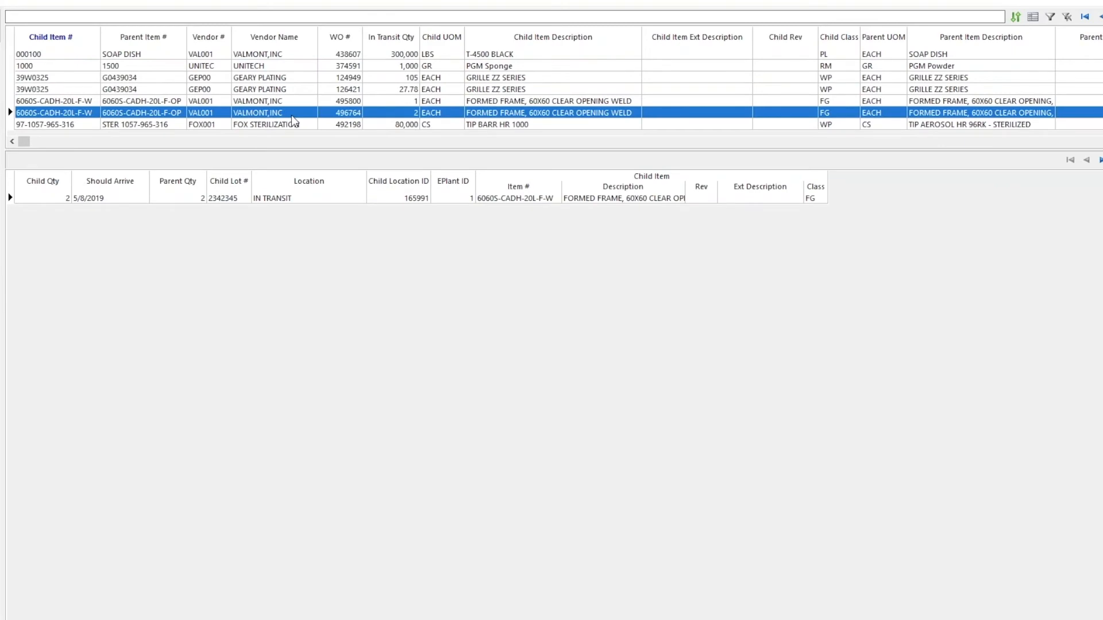
right_click(291, 115)
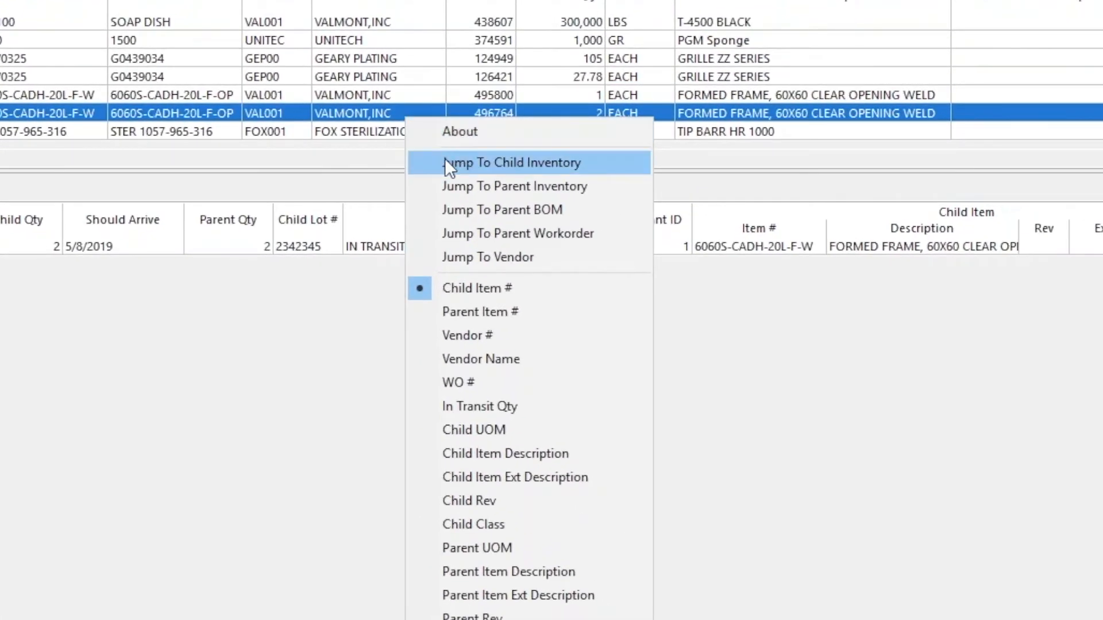
click(445, 162)
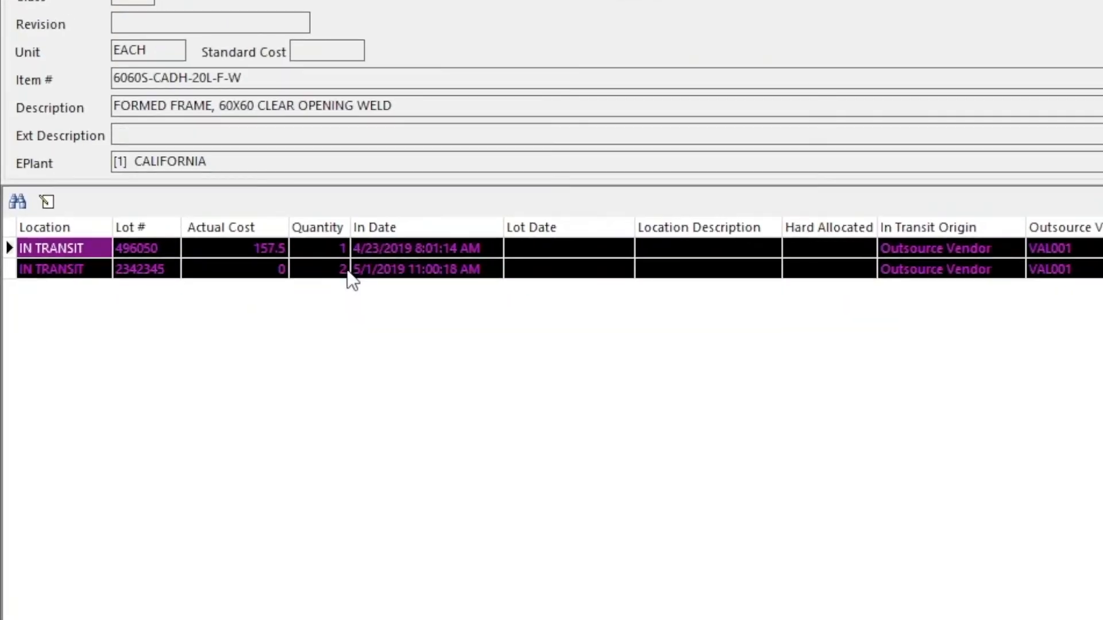
click(344, 273)
click(422, 270)
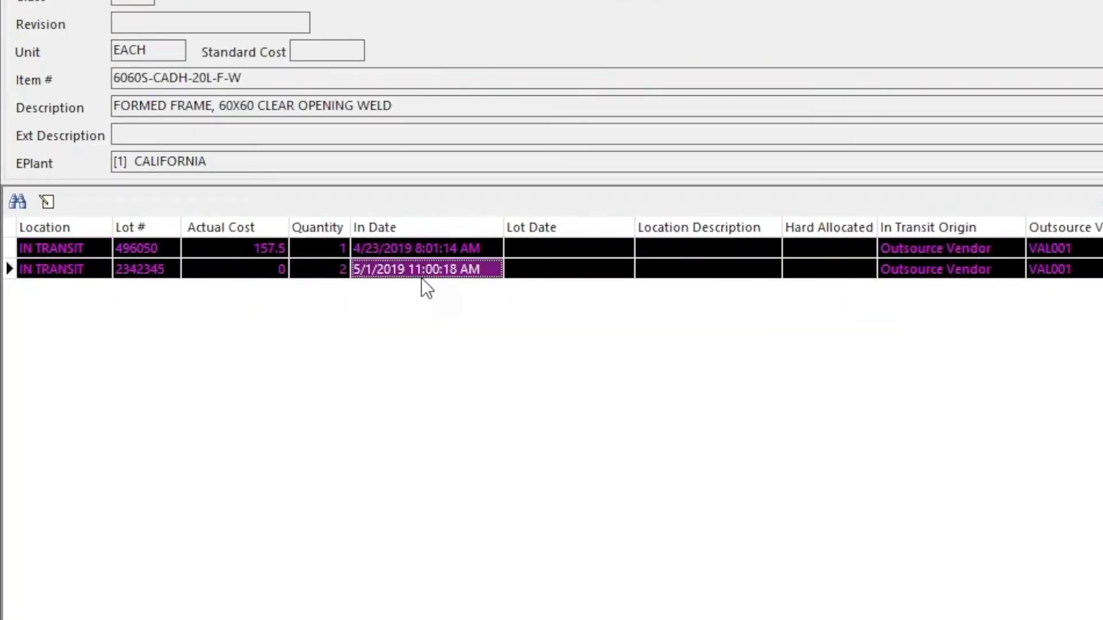
click(1074, 270)
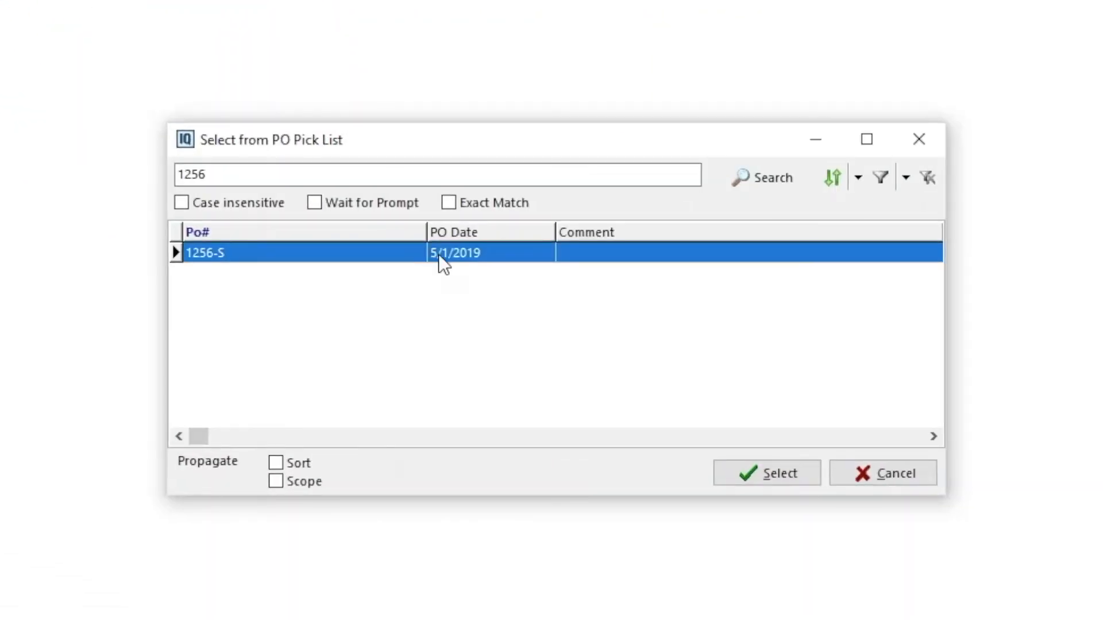
Step: Open VALMONT's purchase order dated 5/1/2019 for receiving and record a receipt of 2 for its 6060S-CADH-20L-F-OP line
double_click(444, 264)
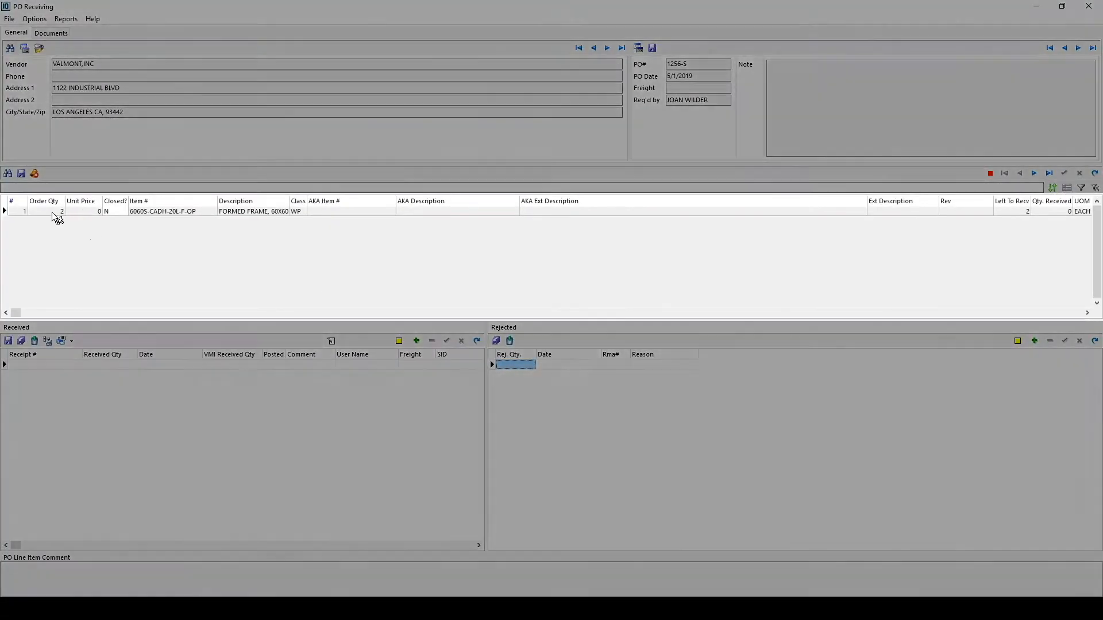
click(52, 212)
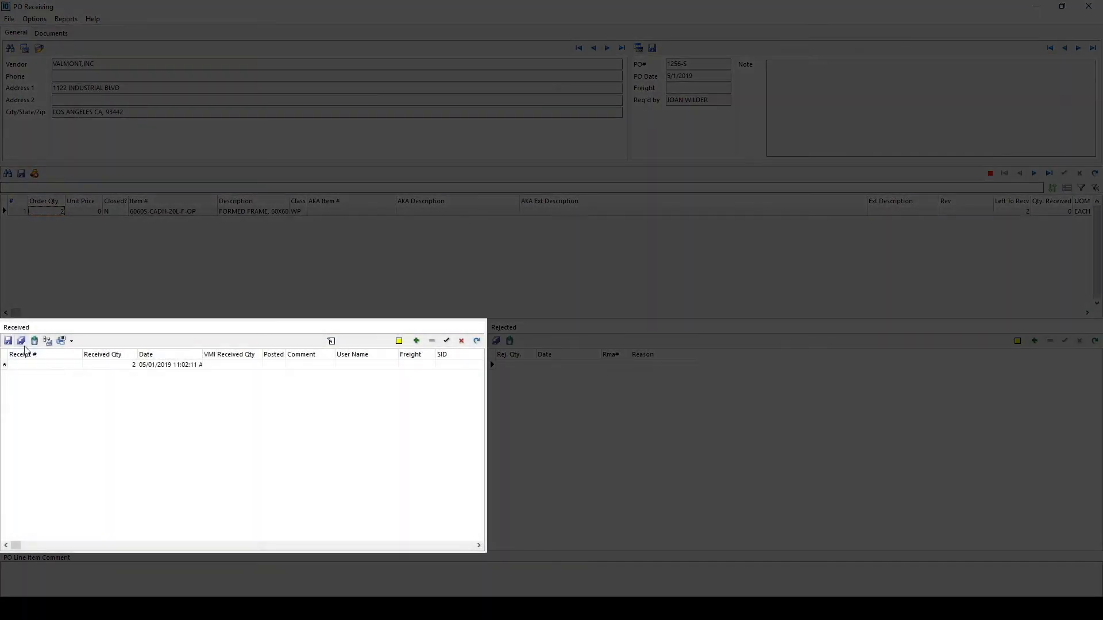
click(7, 342)
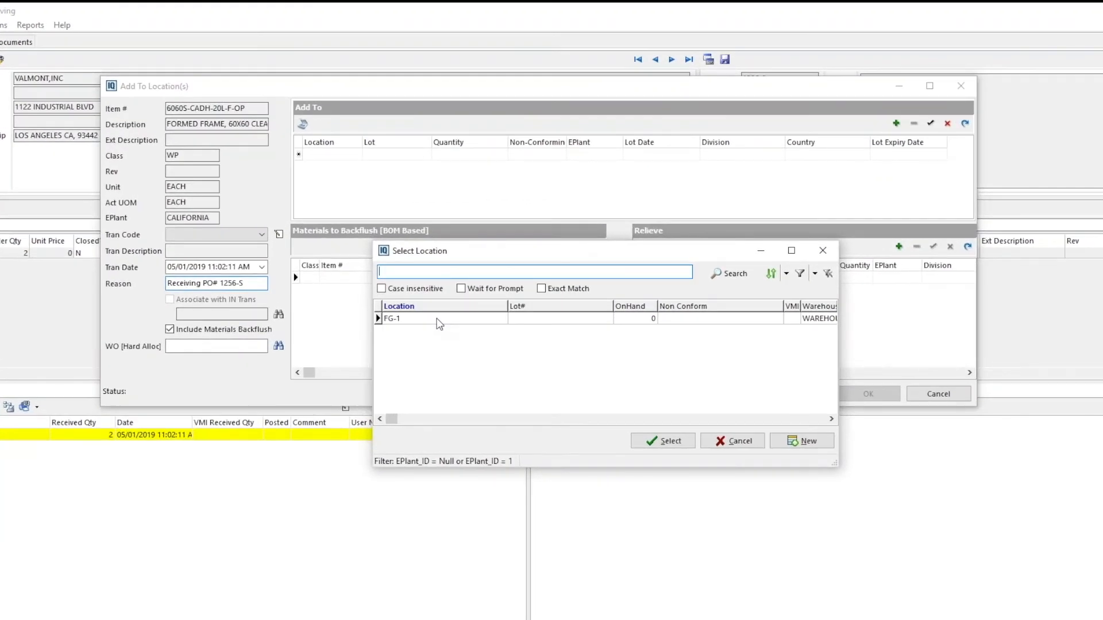
Step: Post the received parts to location FG-1, relieve the in-transit 6060S-CADH-20L-F-W stock and decline printing the receive ticket
double_click(438, 319)
click(779, 394)
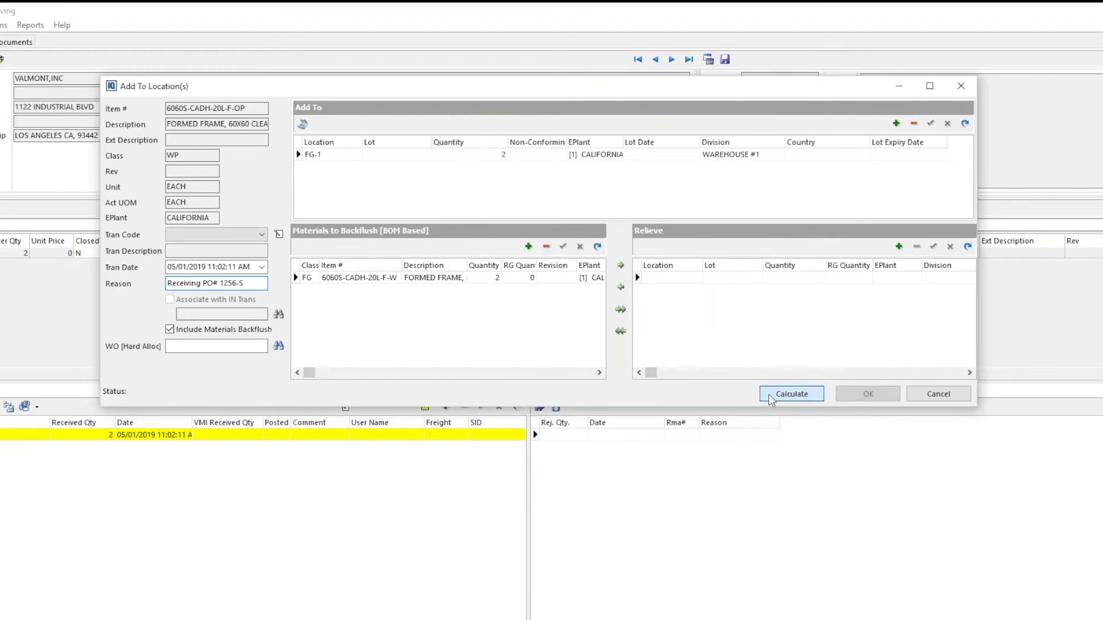
click(621, 309)
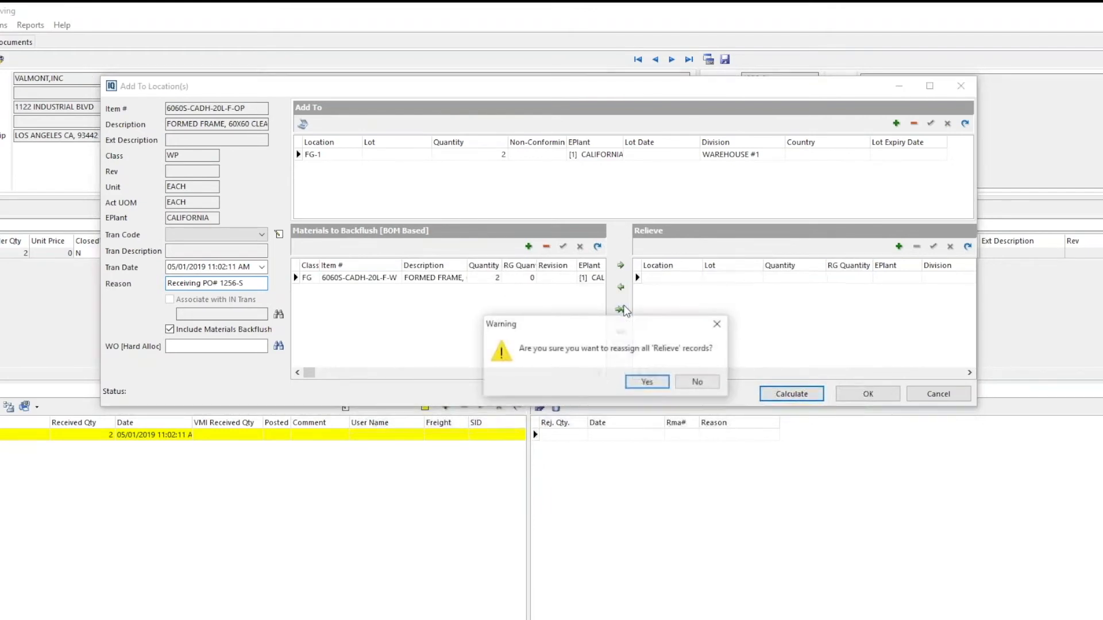
click(647, 382)
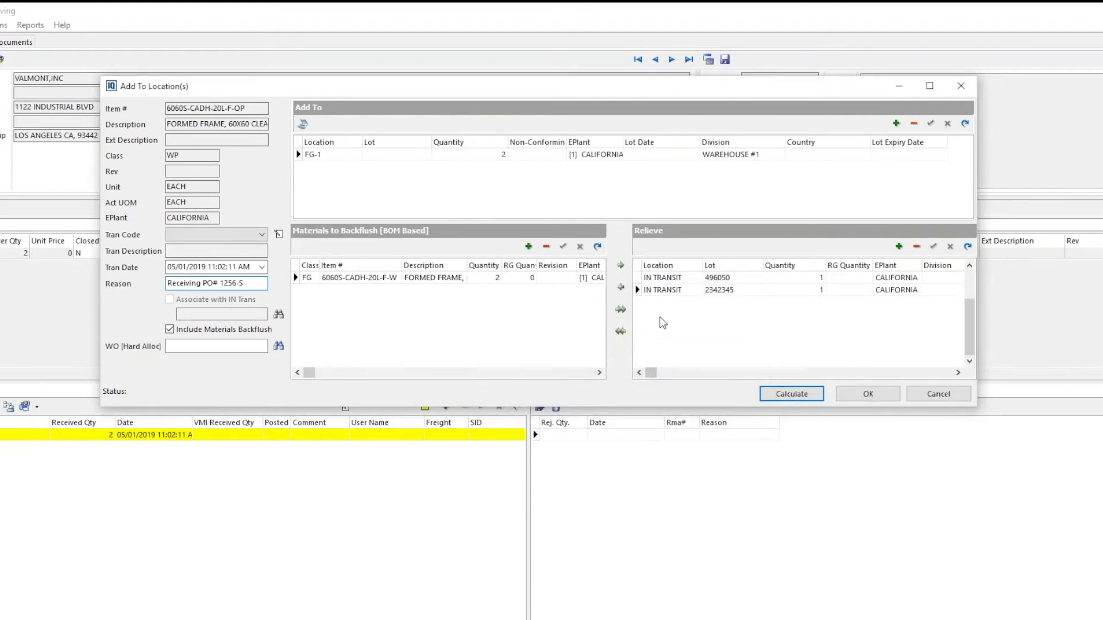
click(867, 394)
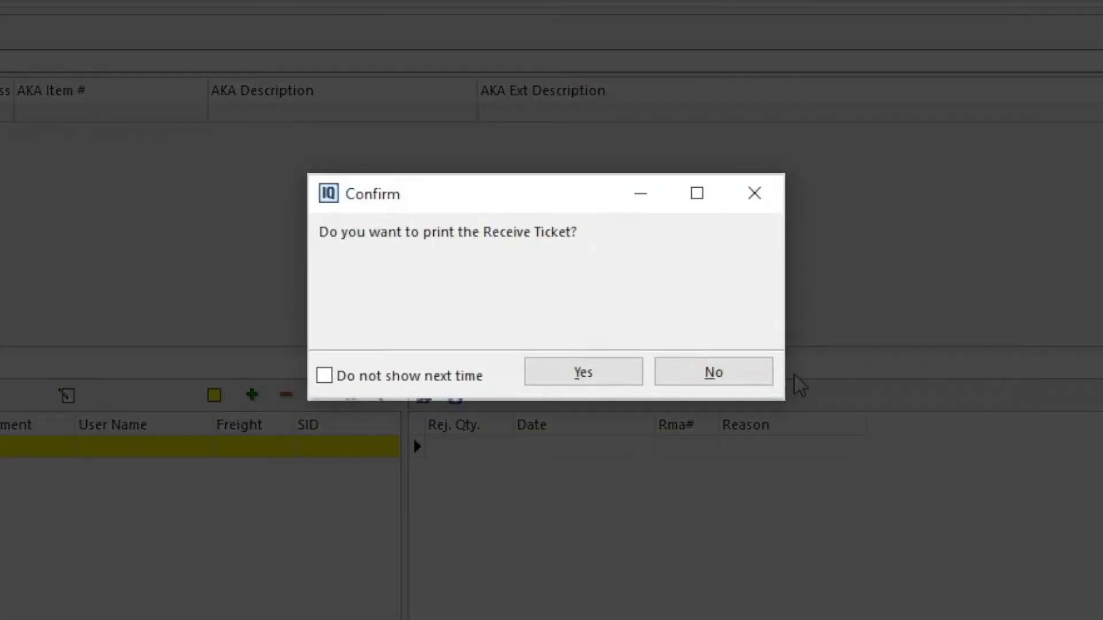
click(767, 383)
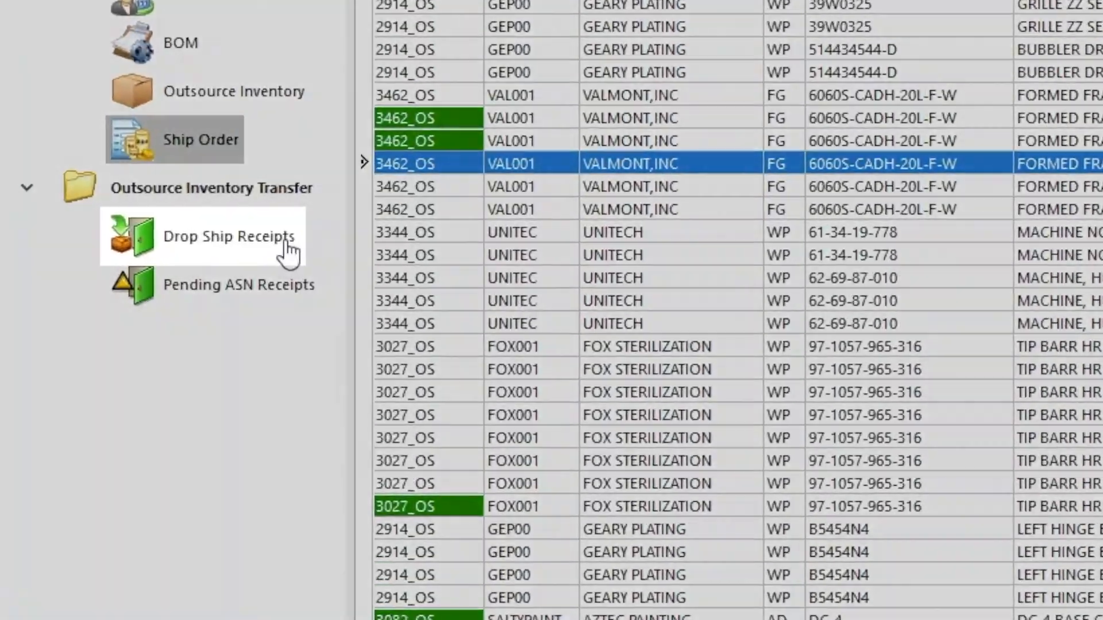
Step: Open the drop ship receipts in Outsource Central
click(120, 232)
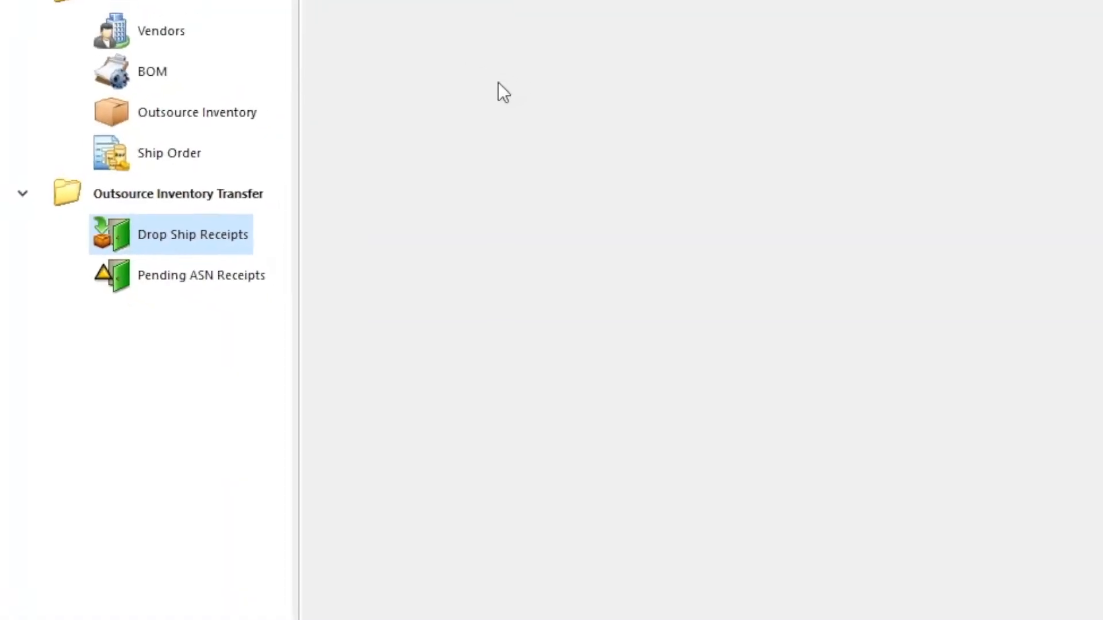